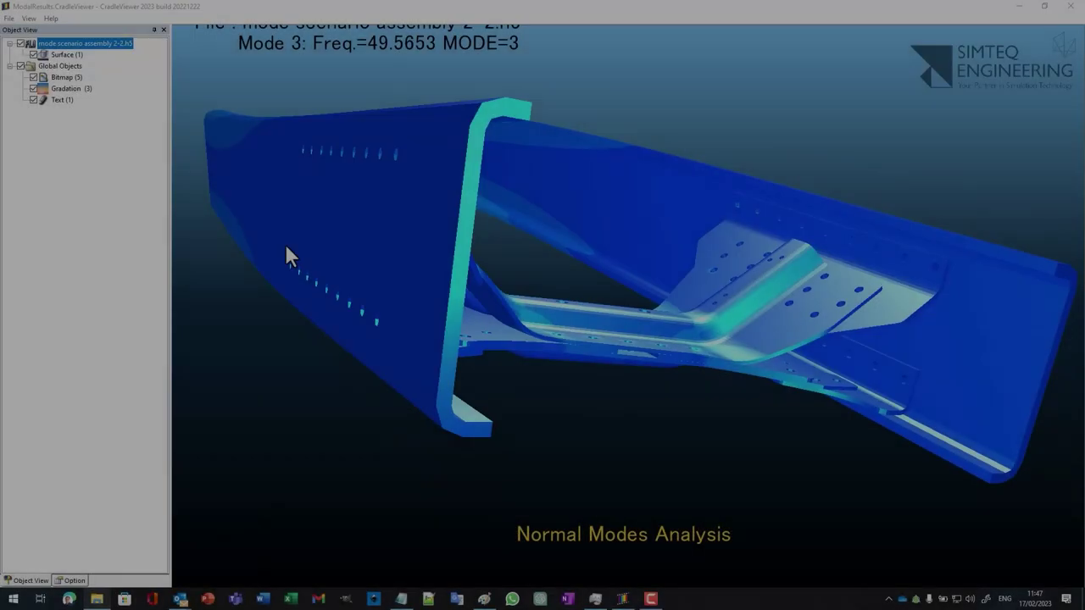
# Orbit the mode 3 model, turn off background gradation with the logo still shown, then minimize CradleViewer.
pyautogui.moveTo(733, 233); pyautogui.dragTo(658, 225)
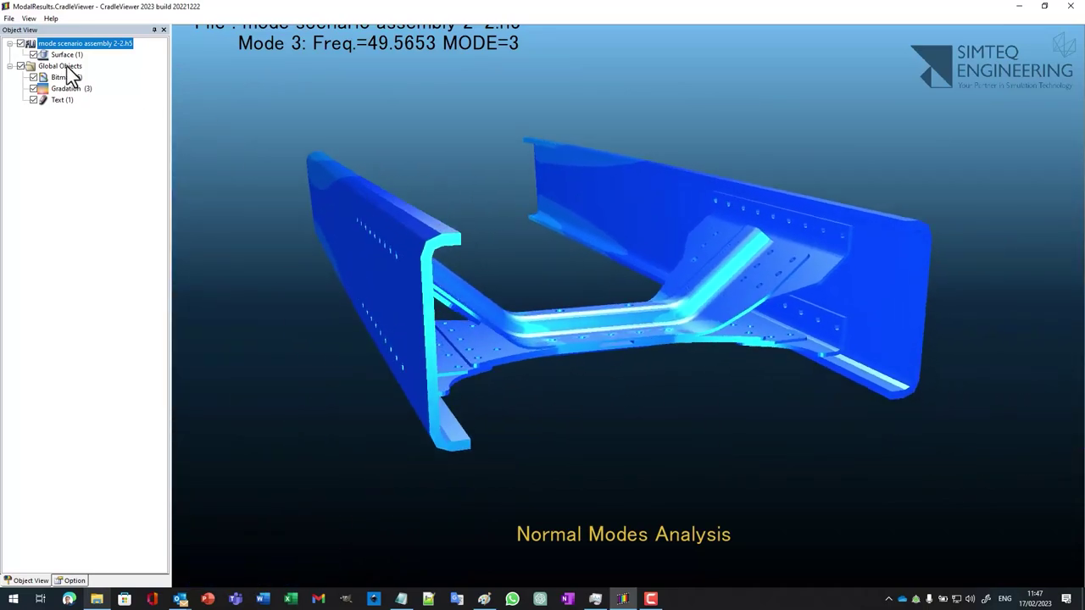
pyautogui.click(33, 77)
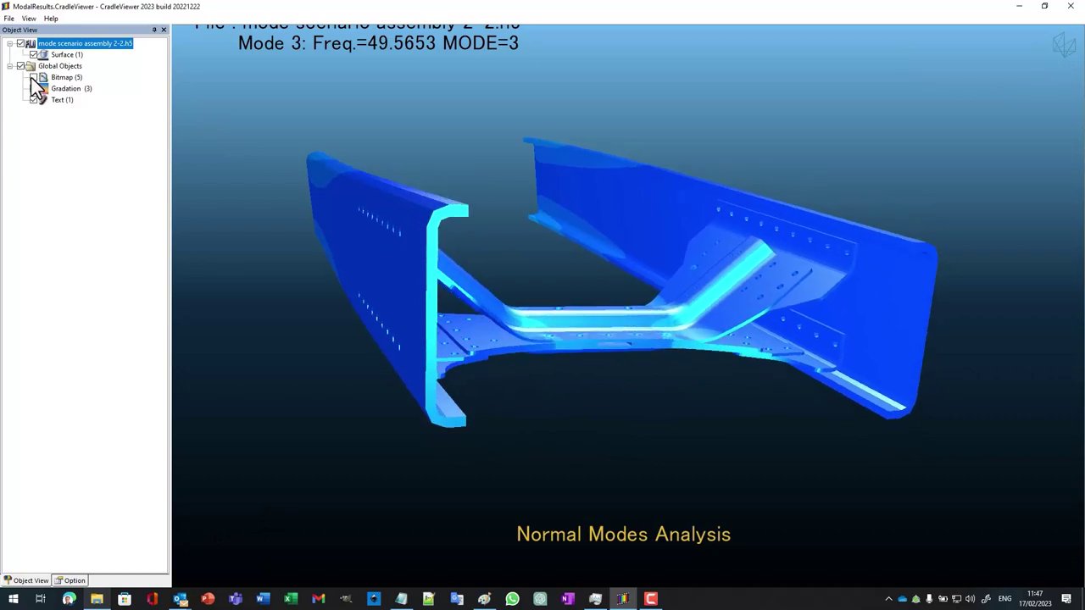
pyautogui.click(33, 88)
pyautogui.click(33, 77)
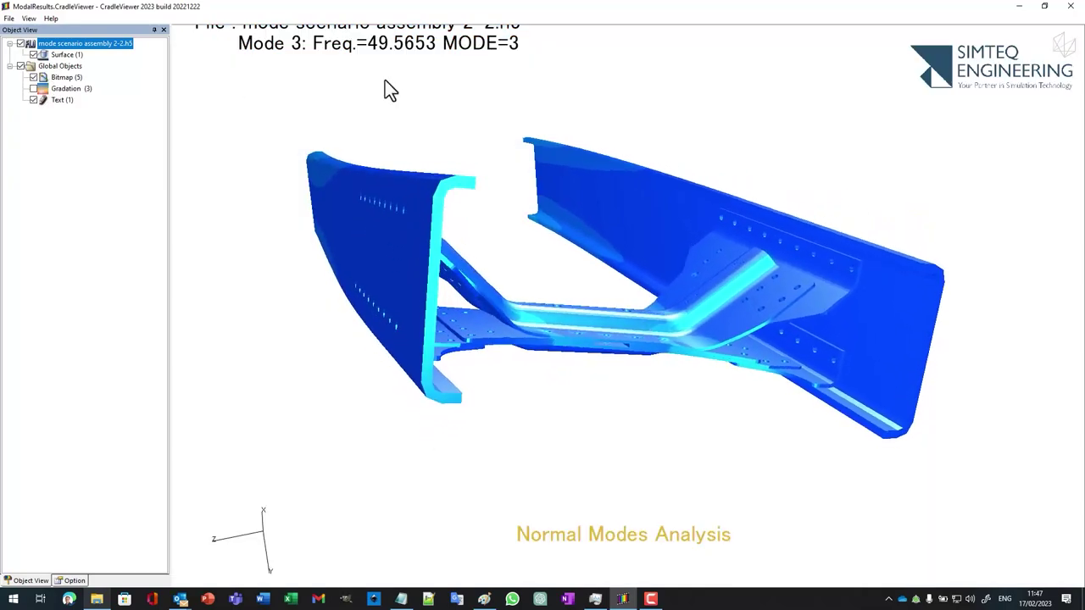
pyautogui.click(1019, 6)
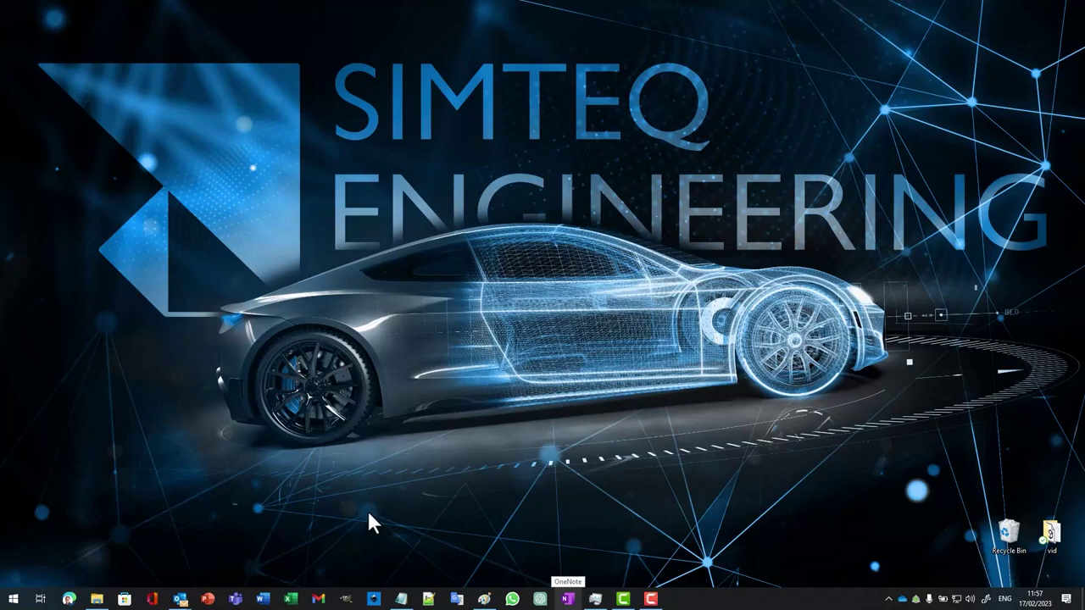
# Search 'cfd' from the Start menu and launch Cradle CFD 2023.
pyautogui.click(11, 600)
pyautogui.write('cfd')
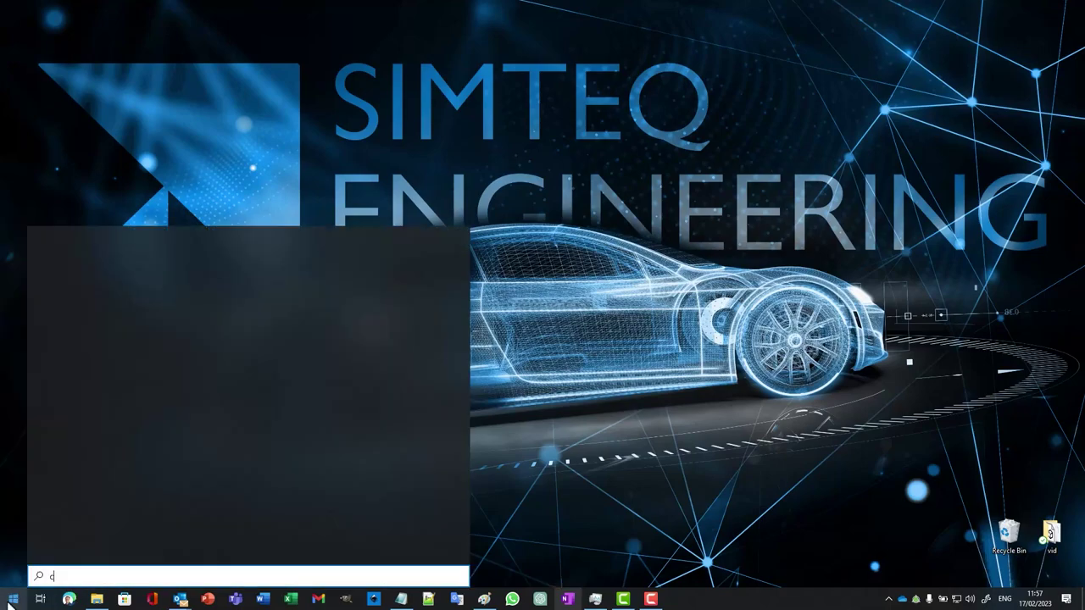
pyautogui.click(73, 323)
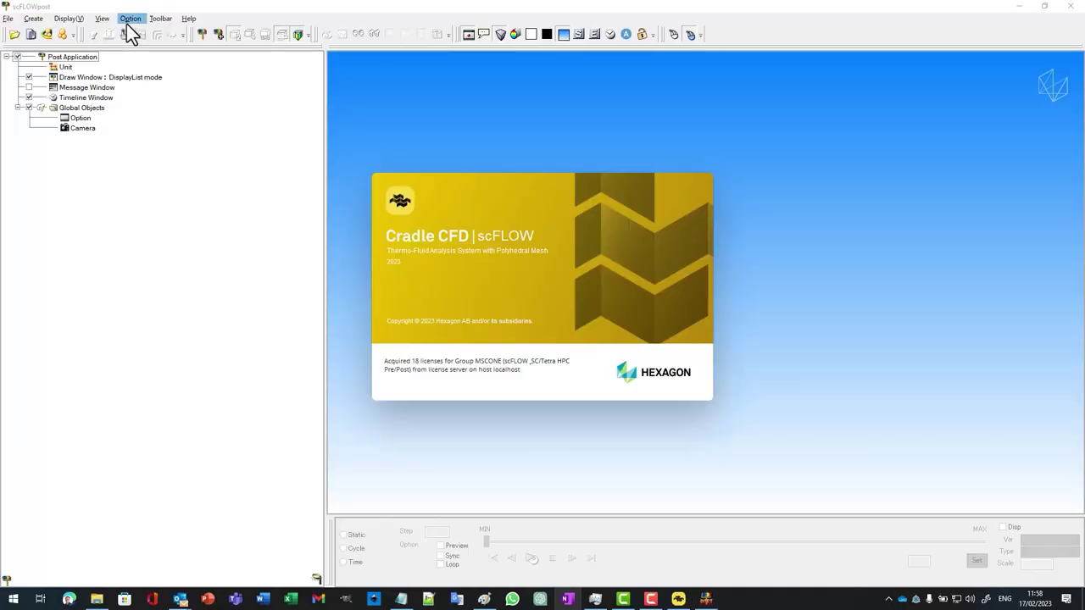
# Load mode scenario assembly 2-2.h5 into scFLOWpost by dragging it from the FEA folder.
pyautogui.click(97, 599)
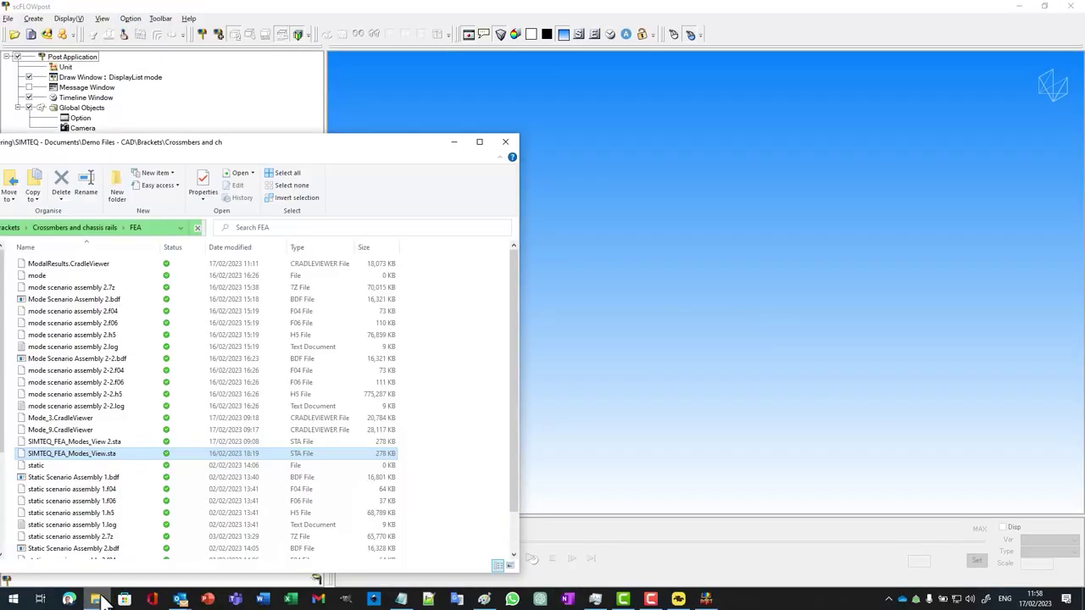
pyautogui.click(344, 396)
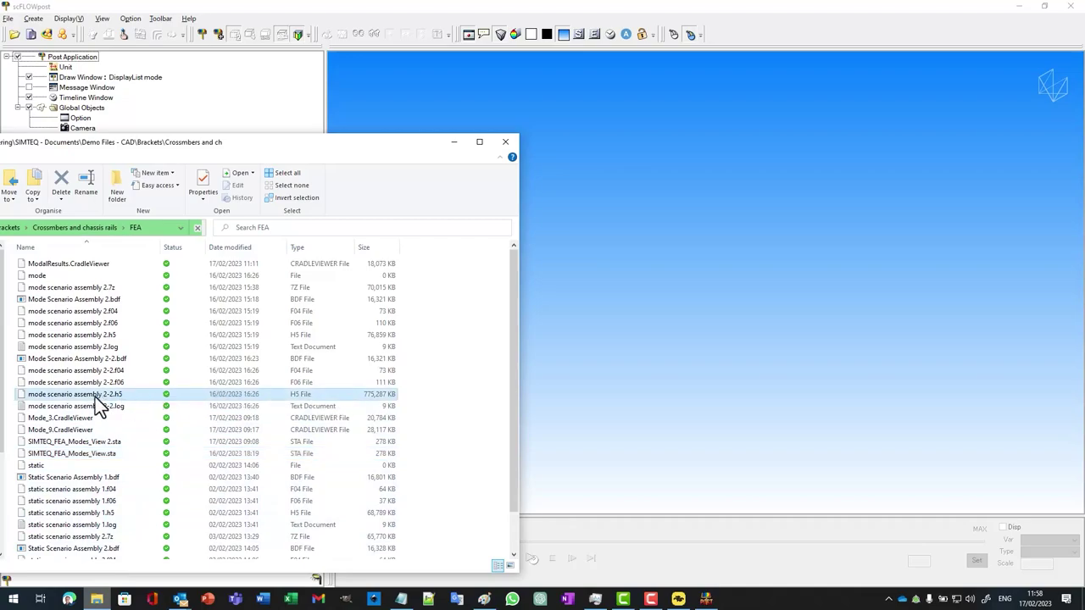
pyautogui.moveTo(100, 407); pyautogui.dragTo(563, 333)
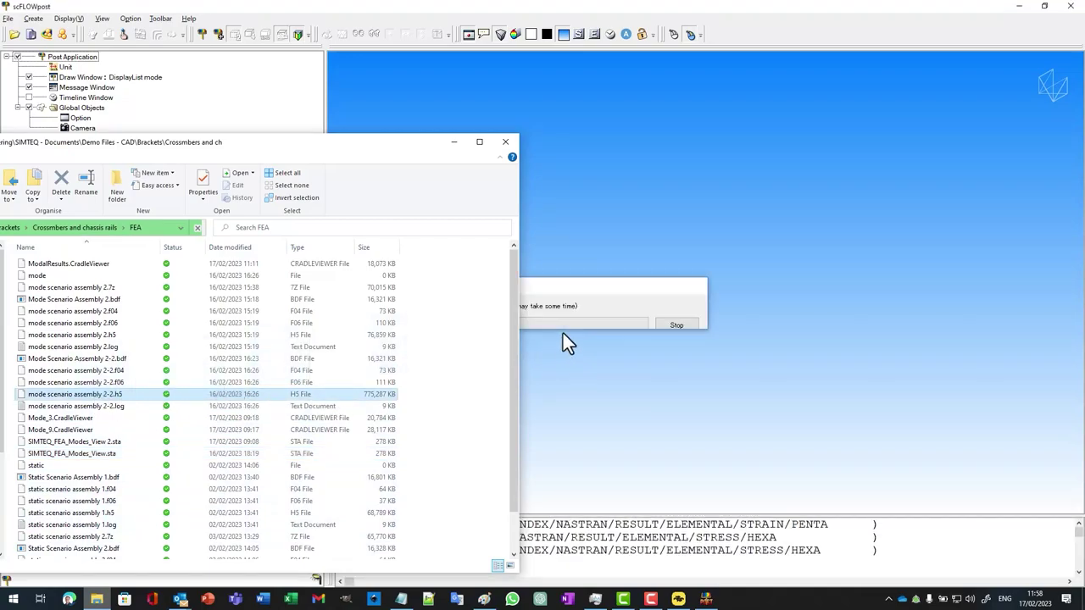
pyautogui.click(453, 142)
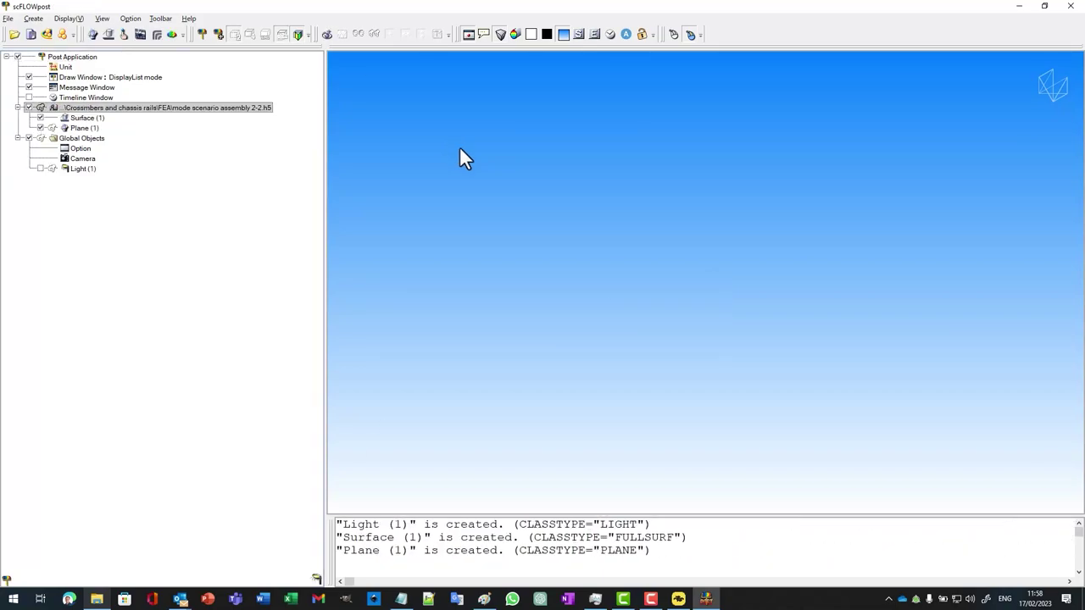
# Hide the Plane (1) cutting plane and show the assembly's Cycle list of modes.
pyautogui.moveTo(651, 280); pyautogui.dragTo(710, 247)
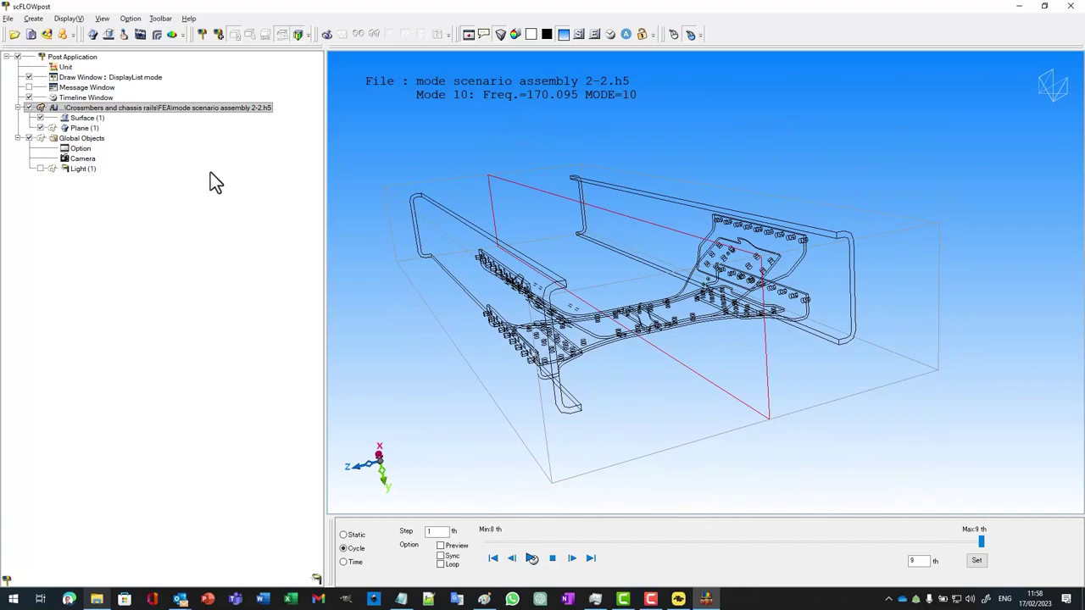
pyautogui.click(40, 128)
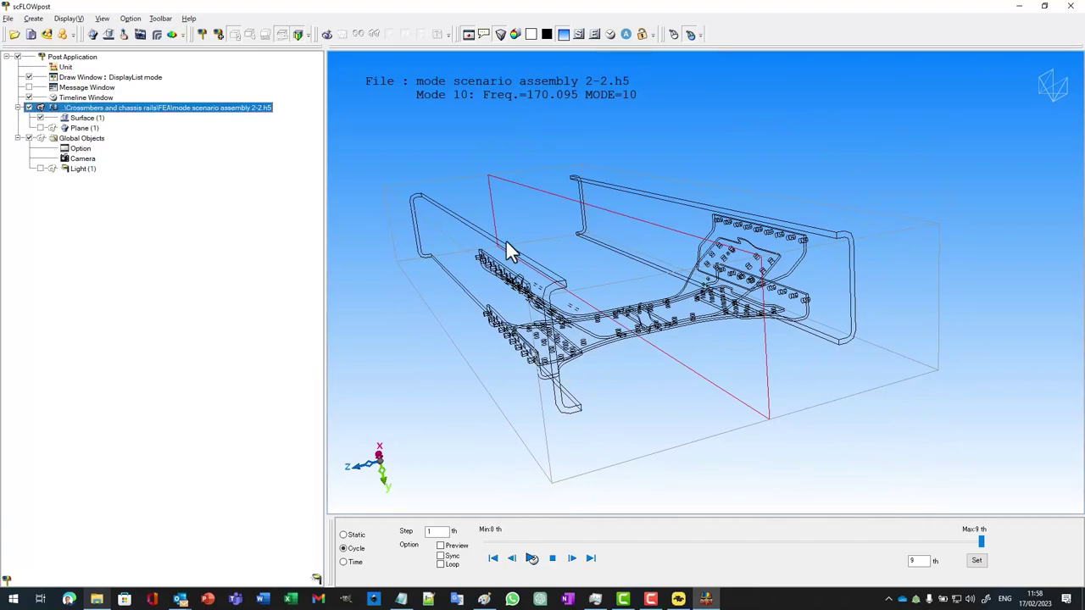
pyautogui.click(480, 238)
pyautogui.moveTo(418, 165)
pyautogui.mouseDown()
pyautogui.moveTo(402, 175)
pyautogui.moveTo(427, 157)
pyautogui.mouseUp()
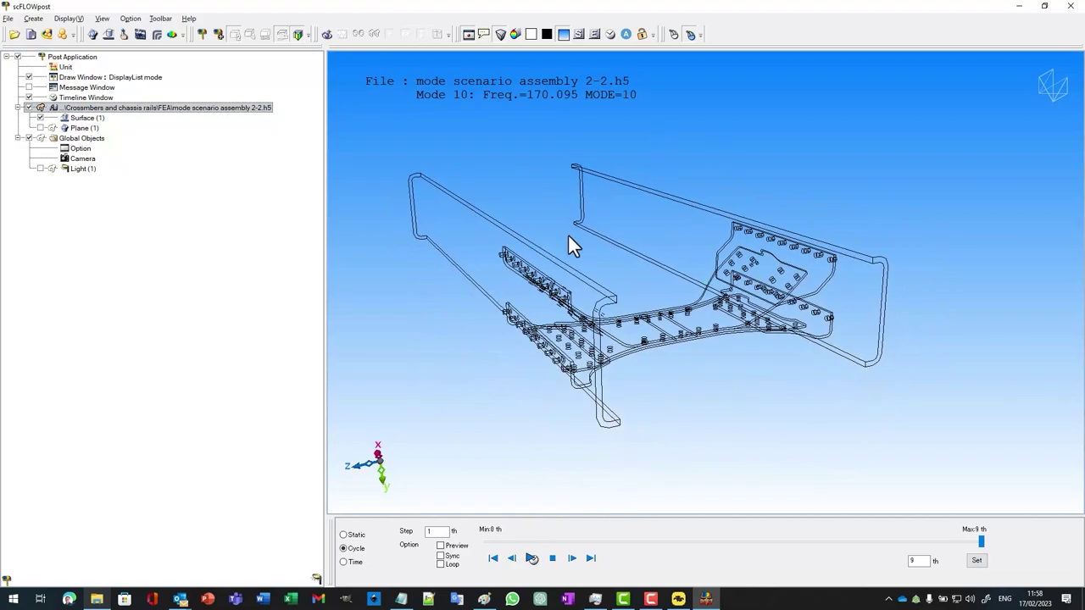
pyautogui.doubleClick(95, 109)
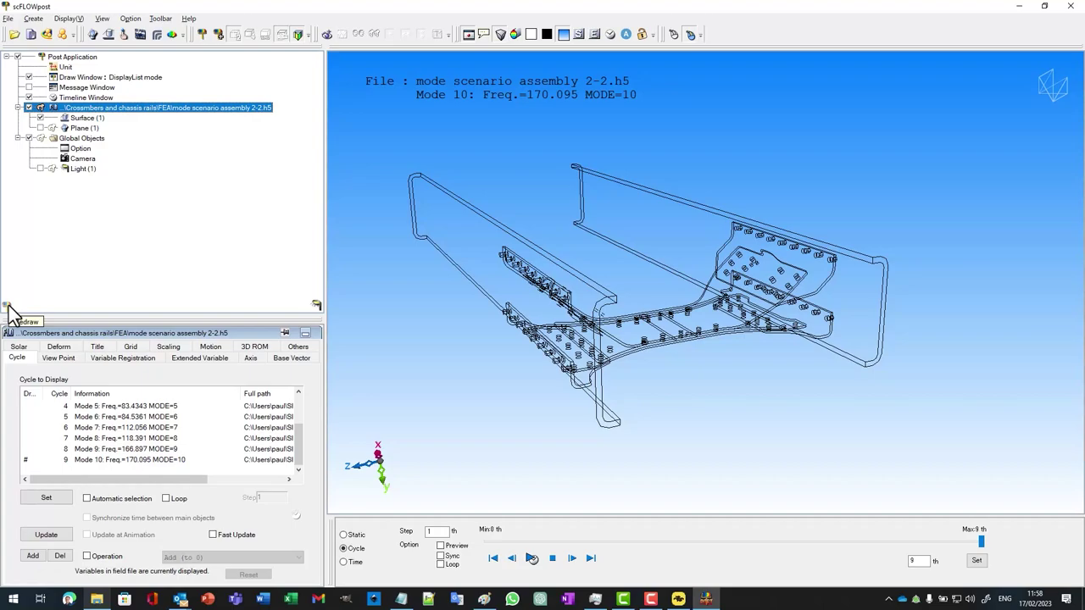
# Turn on a Mises(STRESS) contour display for Surface (1).
pyautogui.click(89, 118)
pyautogui.click(175, 359)
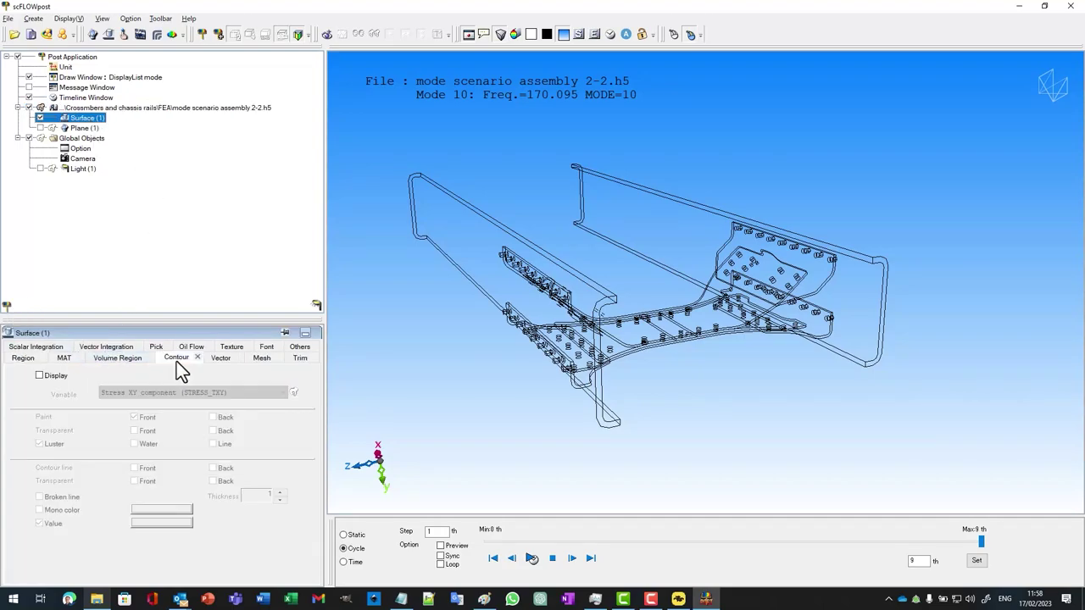
pyautogui.click(40, 375)
pyautogui.click(202, 394)
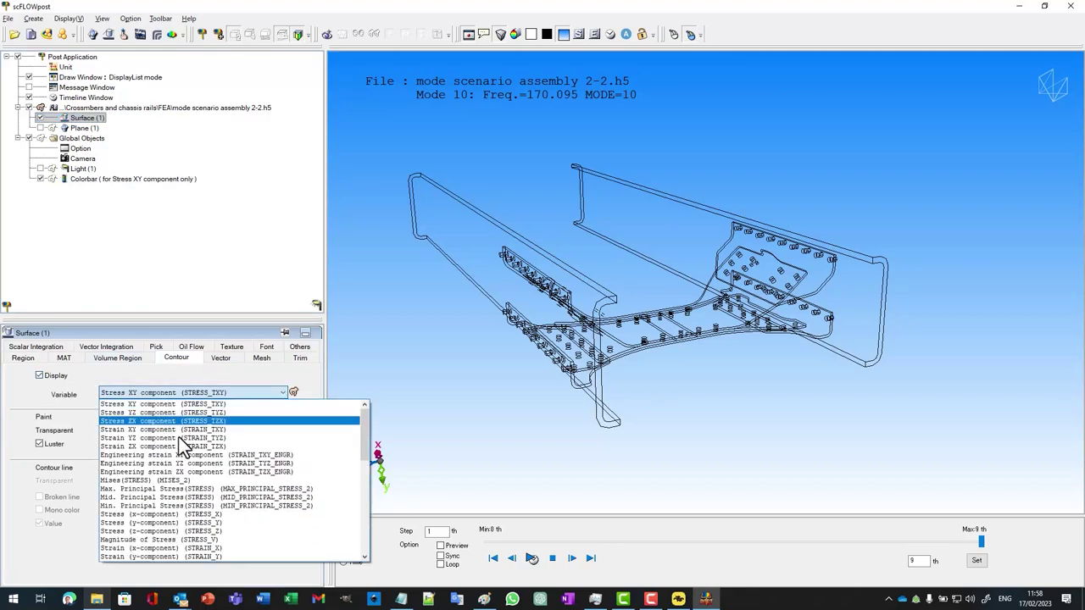
pyautogui.click(163, 481)
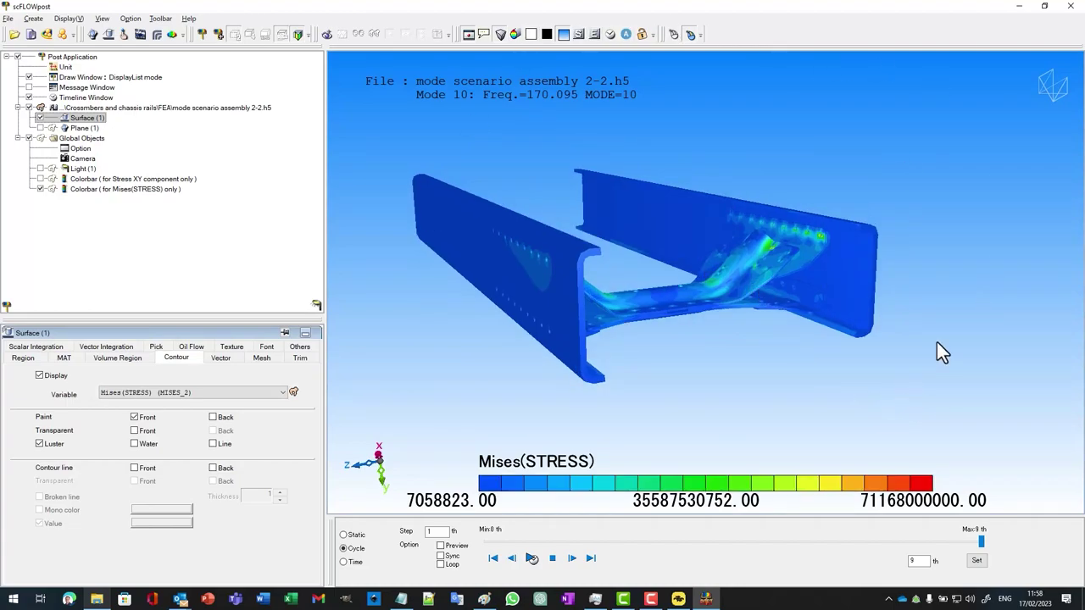
# Hide the Mises colorbar and enable photorealistic rendering in the Camera settings.
pyautogui.click(40, 189)
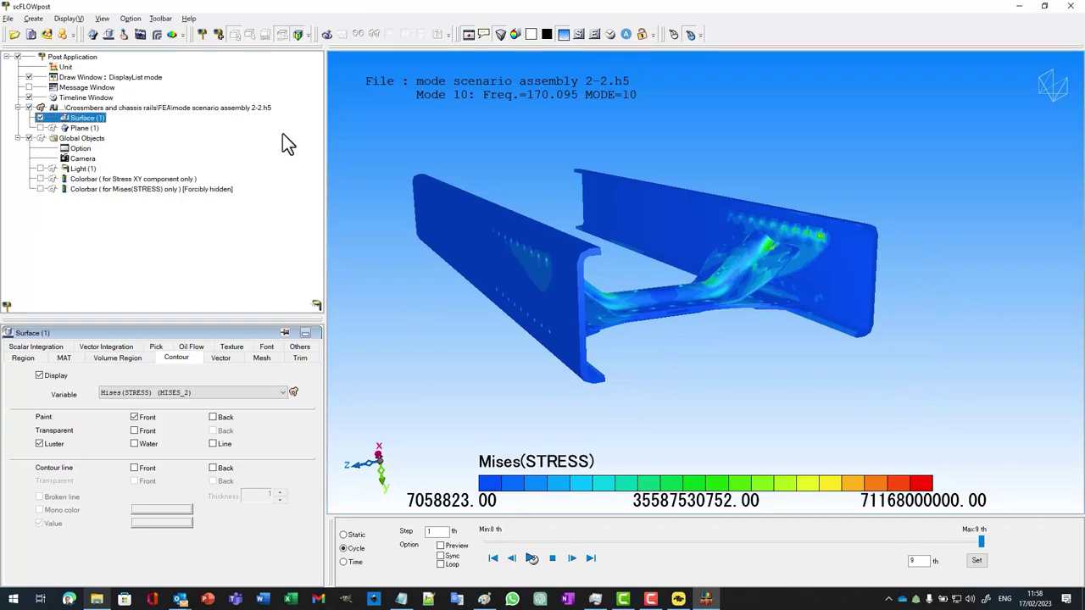
pyautogui.click(410, 255)
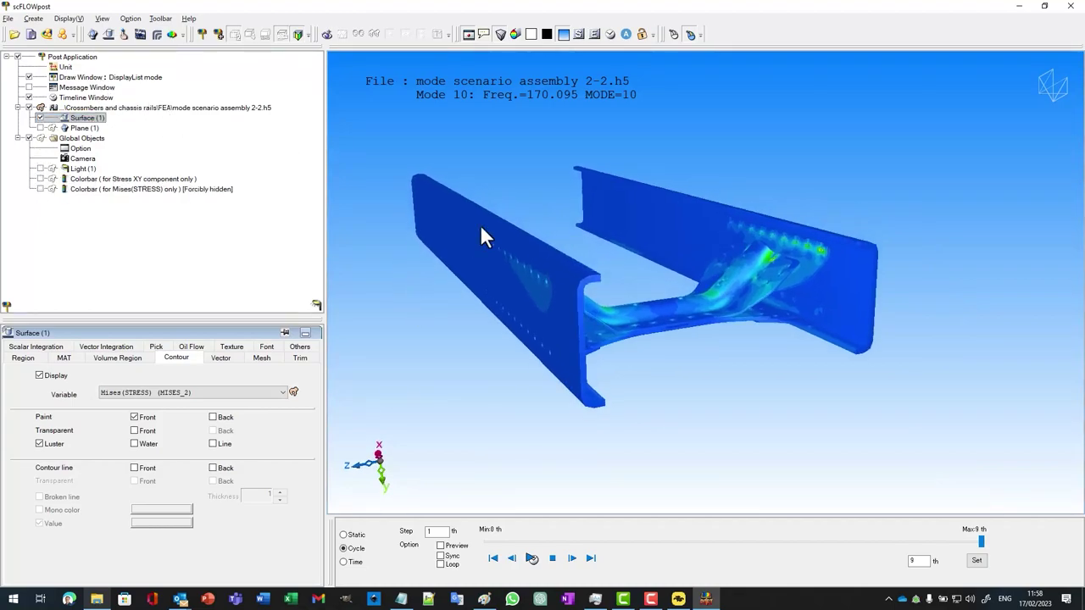
pyautogui.click(83, 158)
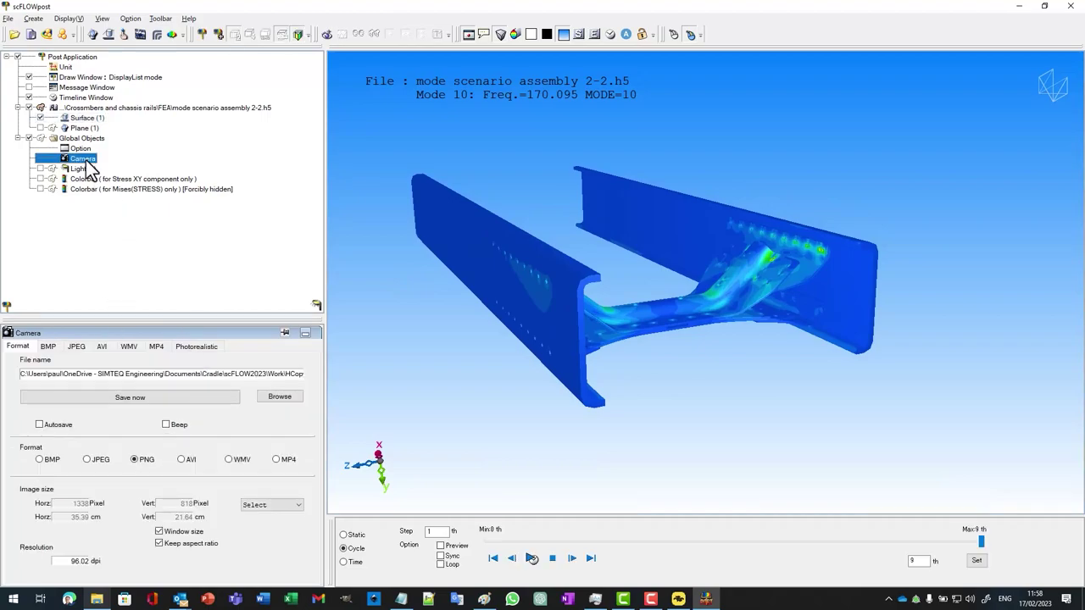
pyautogui.click(199, 348)
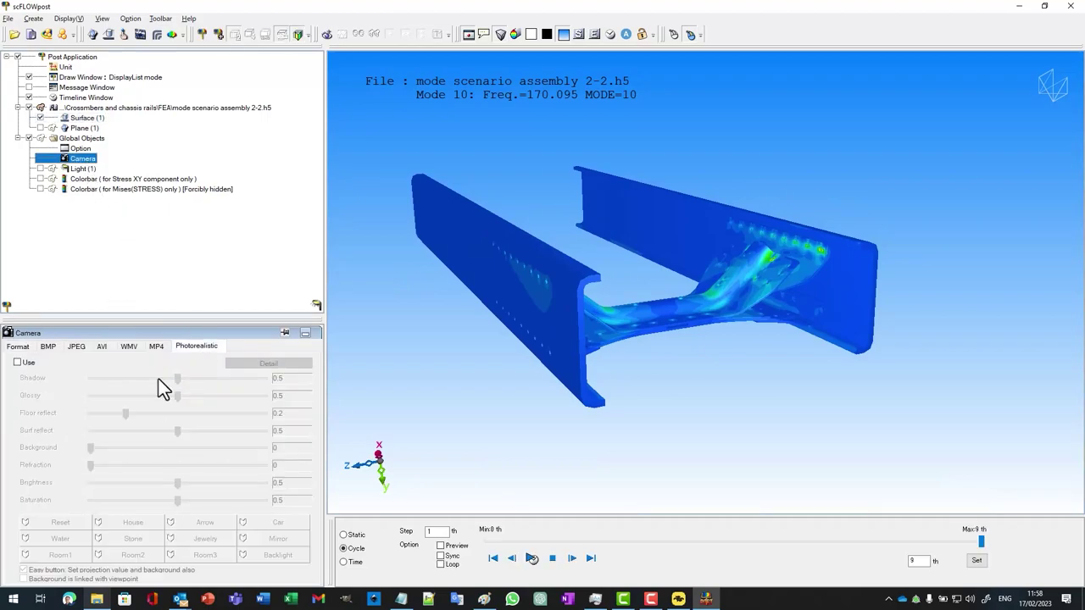
pyautogui.click(16, 363)
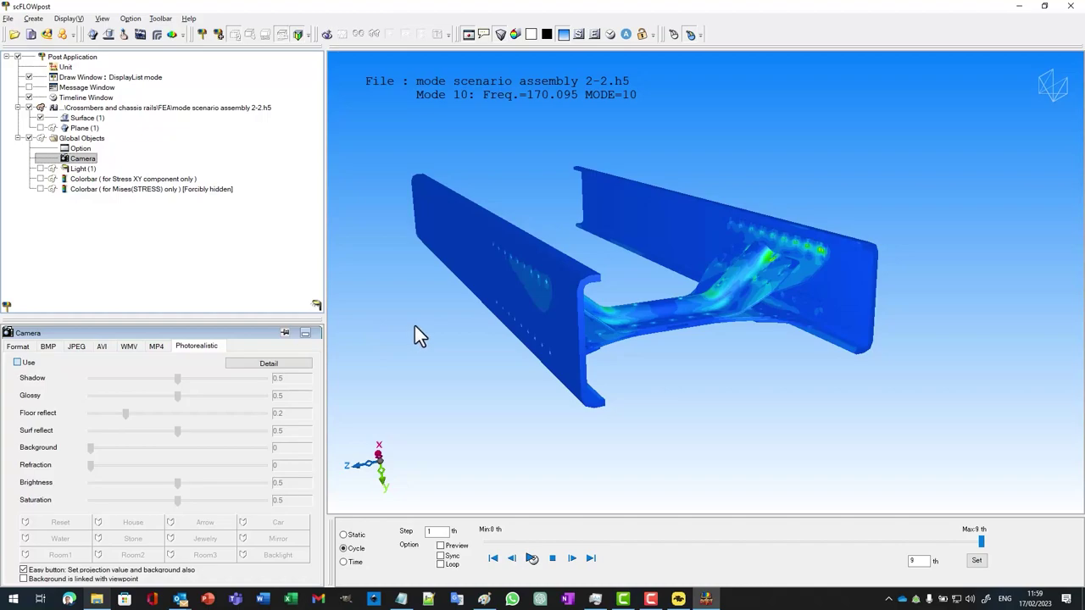
pyautogui.click(9, 19)
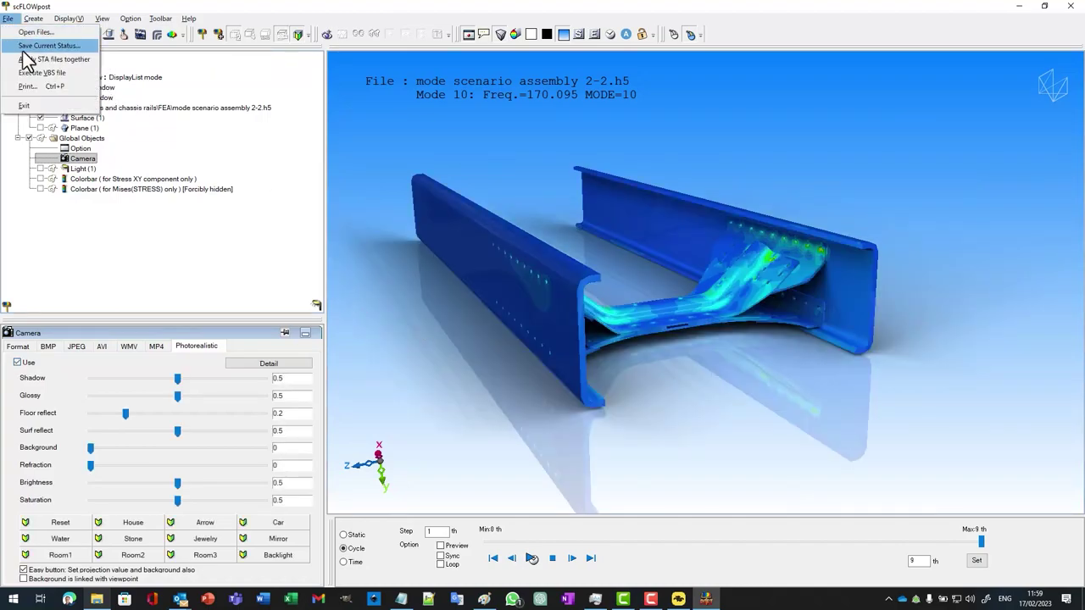
pyautogui.click(35, 46)
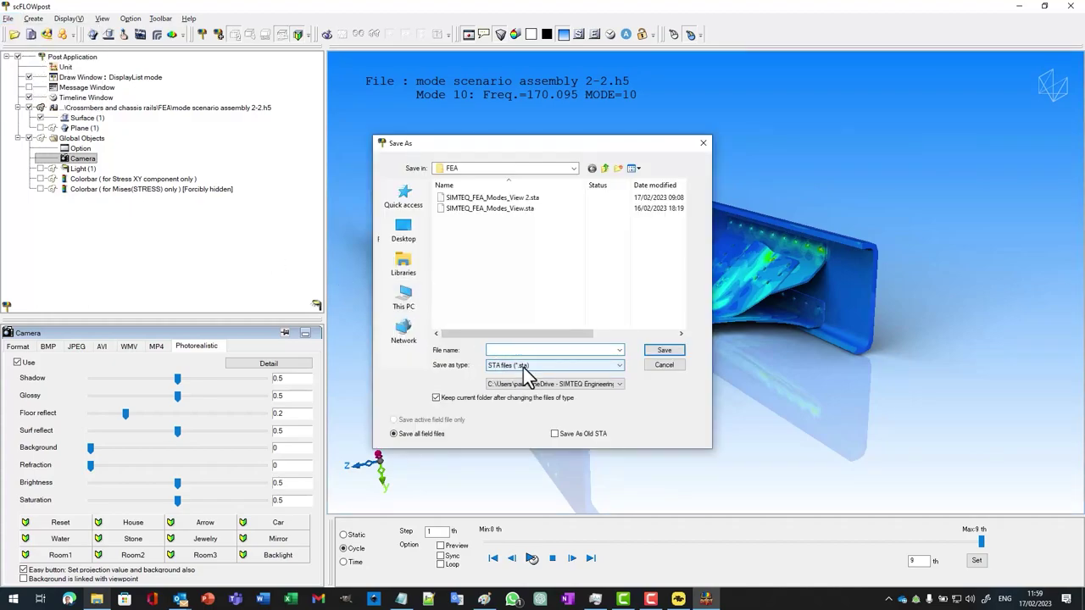
pyautogui.click(664, 365)
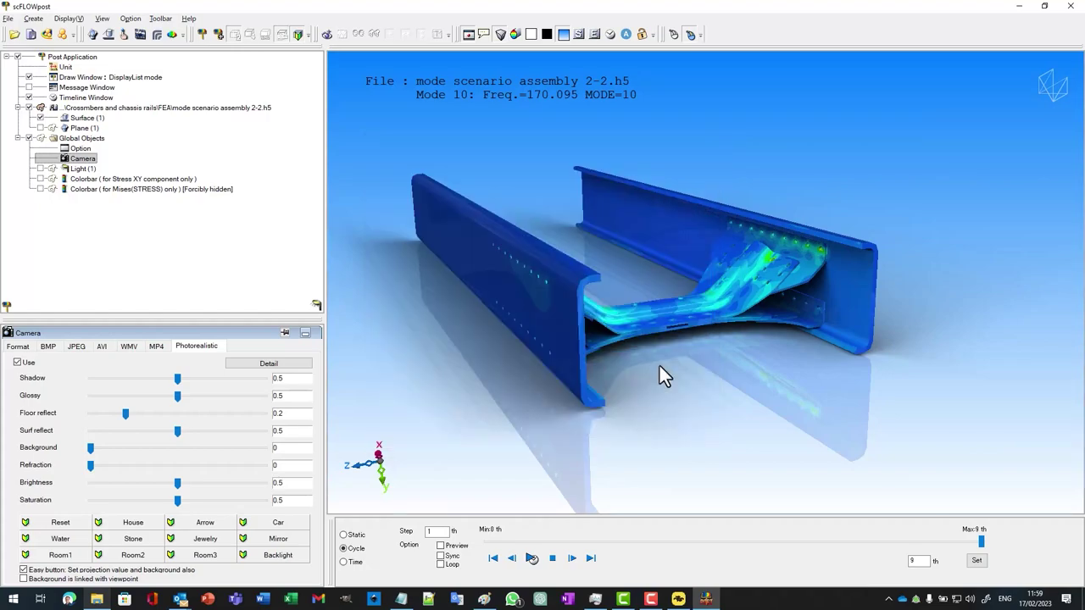
# Drag SIMTEQ_FEA_Modes_View.sta from the FEA folder into the scFLOWpost viewport.
pyautogui.click(97, 600)
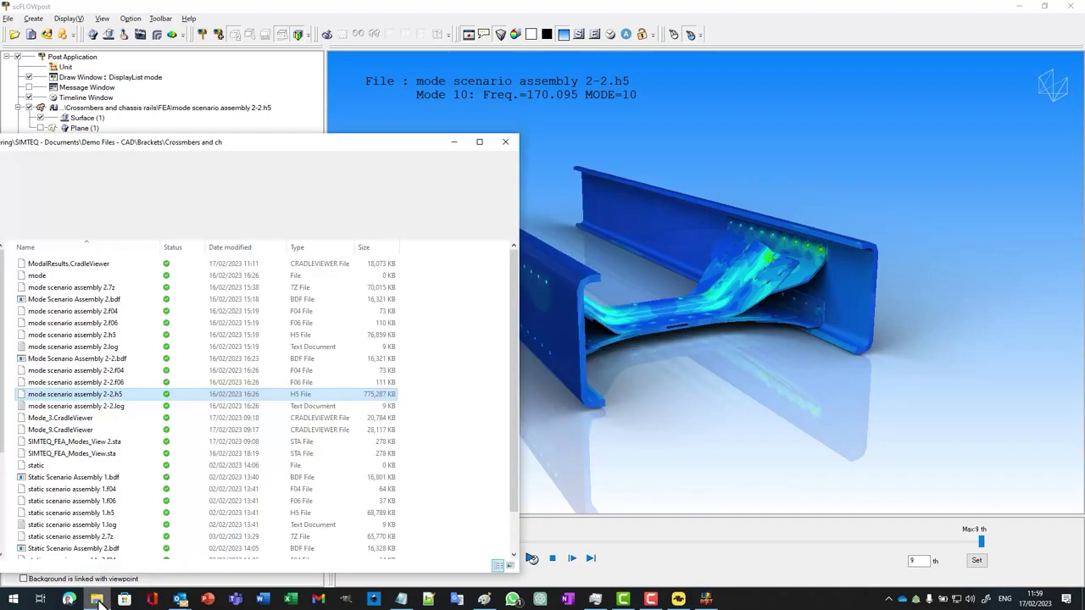
pyautogui.click(70, 452)
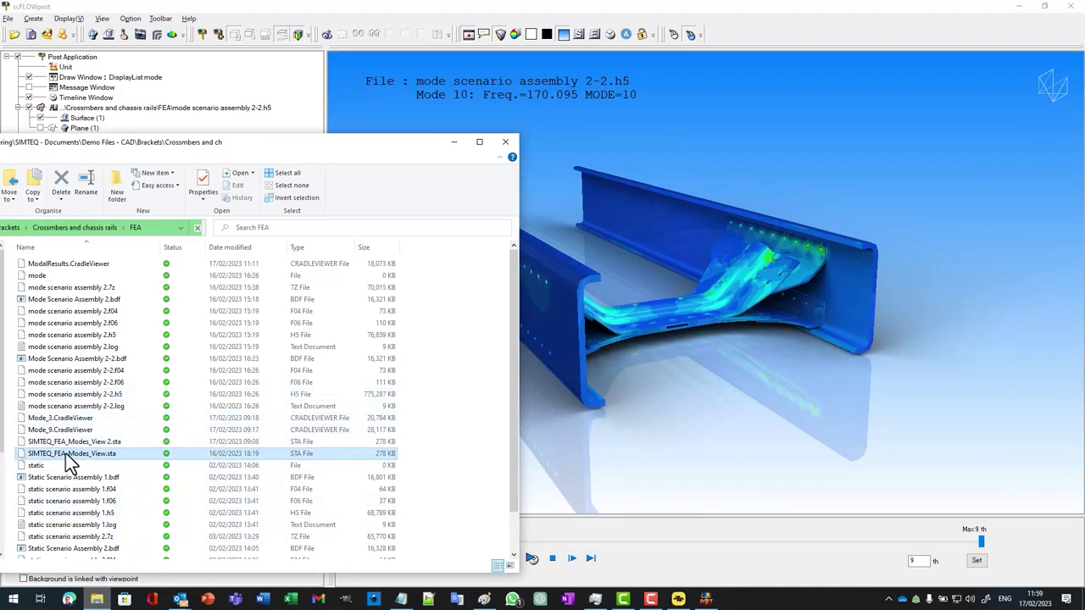
pyautogui.moveTo(71, 464); pyautogui.dragTo(595, 402)
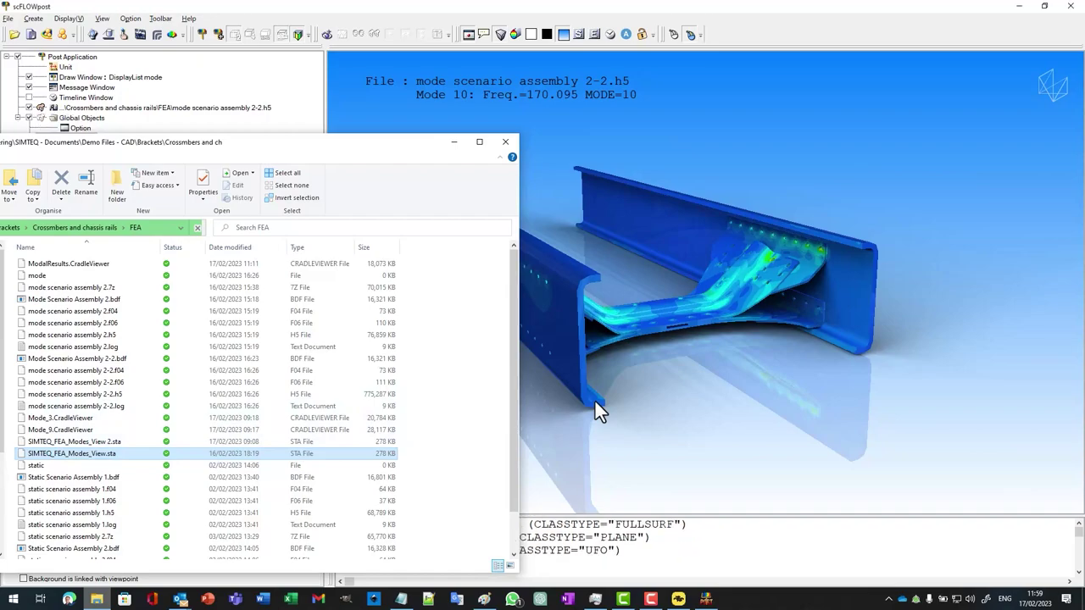
pyautogui.click(454, 142)
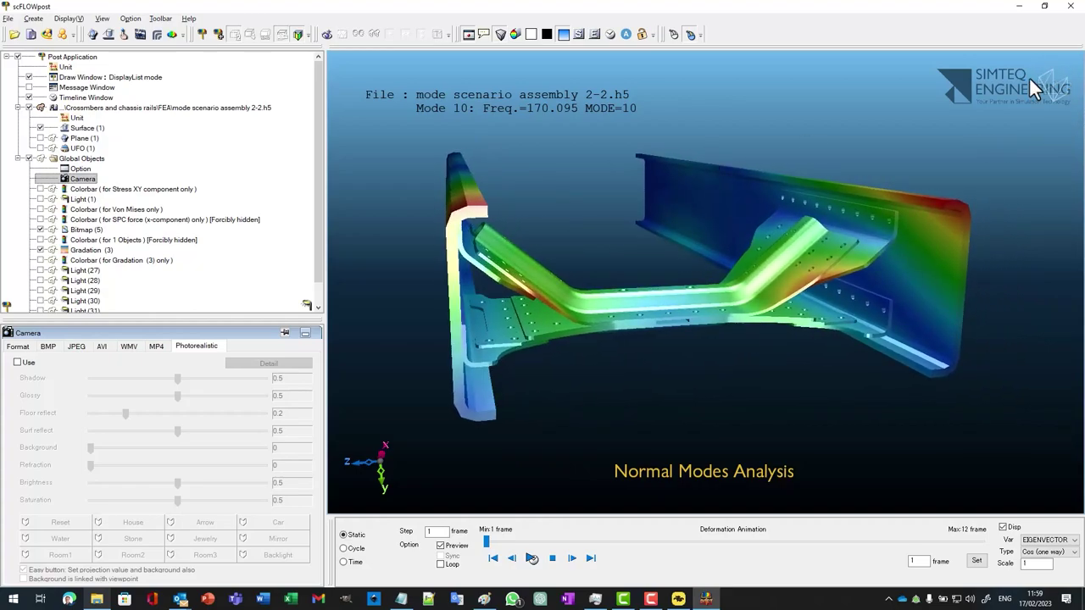
# Show the global Option settings and rotate the chassis to a new orientation.
pyautogui.click(81, 169)
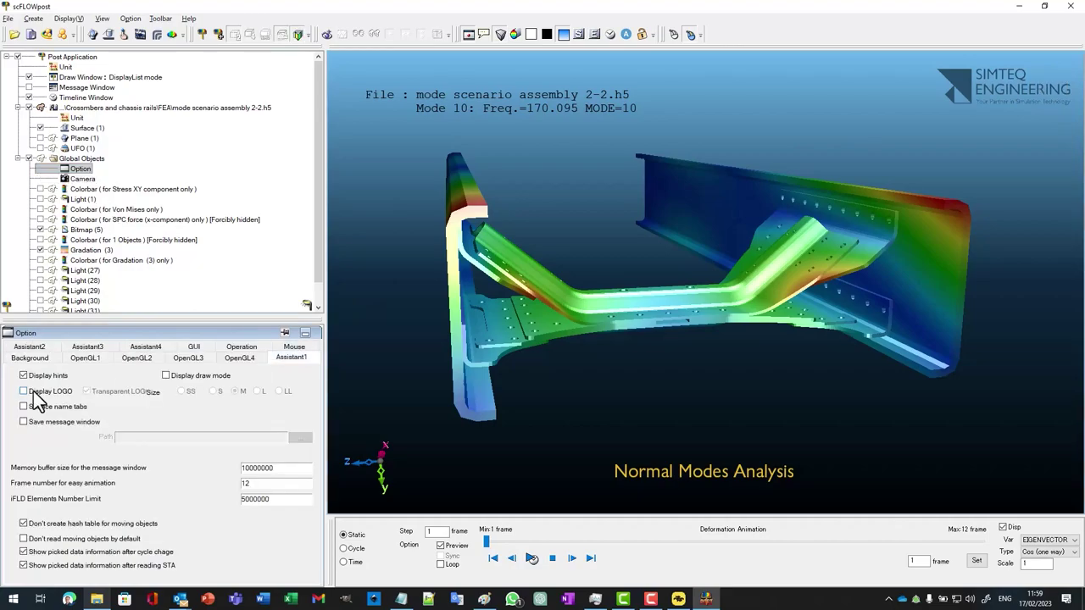
pyautogui.moveTo(434, 312)
pyautogui.mouseDown()
pyautogui.moveTo(435, 293)
pyautogui.moveTo(449, 297)
pyautogui.mouseUp()
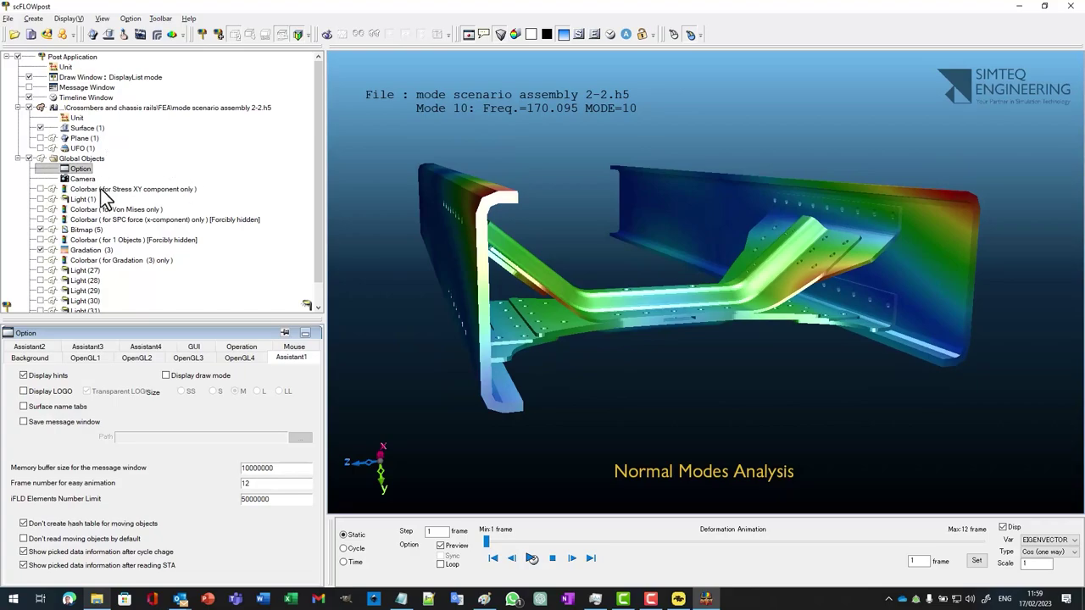
# Switch the displayed cycle to Mode 3 (Freq. 49.5653) and show the Deform settings.
pyautogui.click(89, 110)
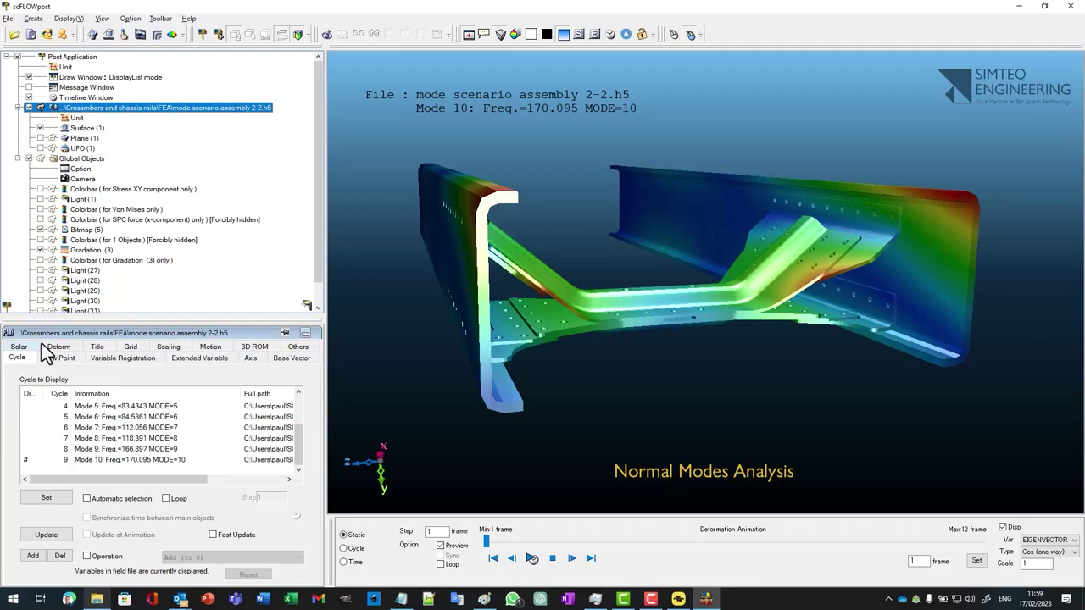
pyautogui.scroll(2, 95, 416)
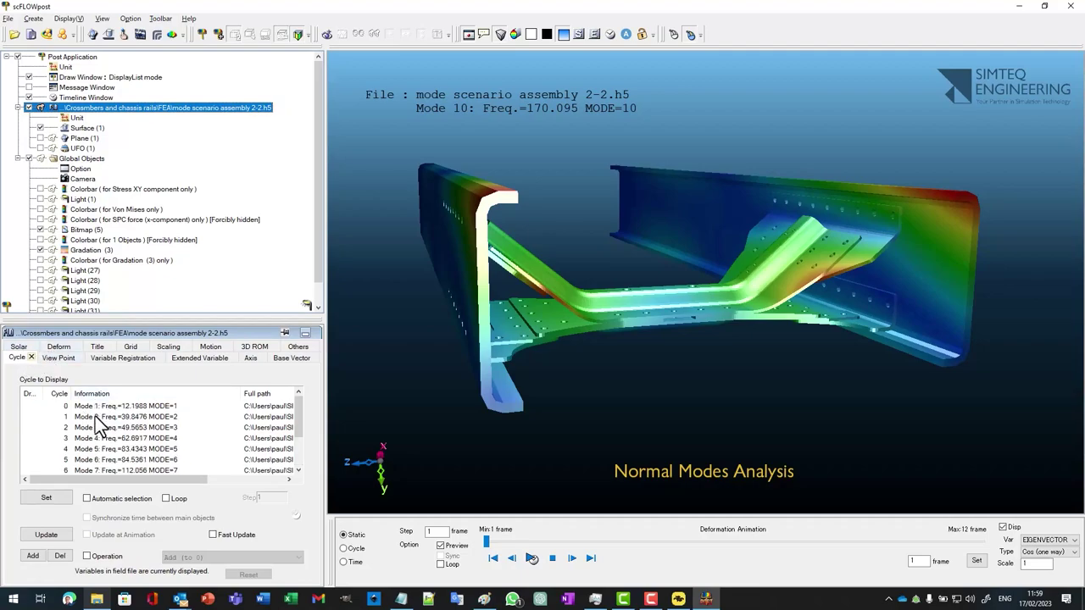
pyautogui.click(94, 430)
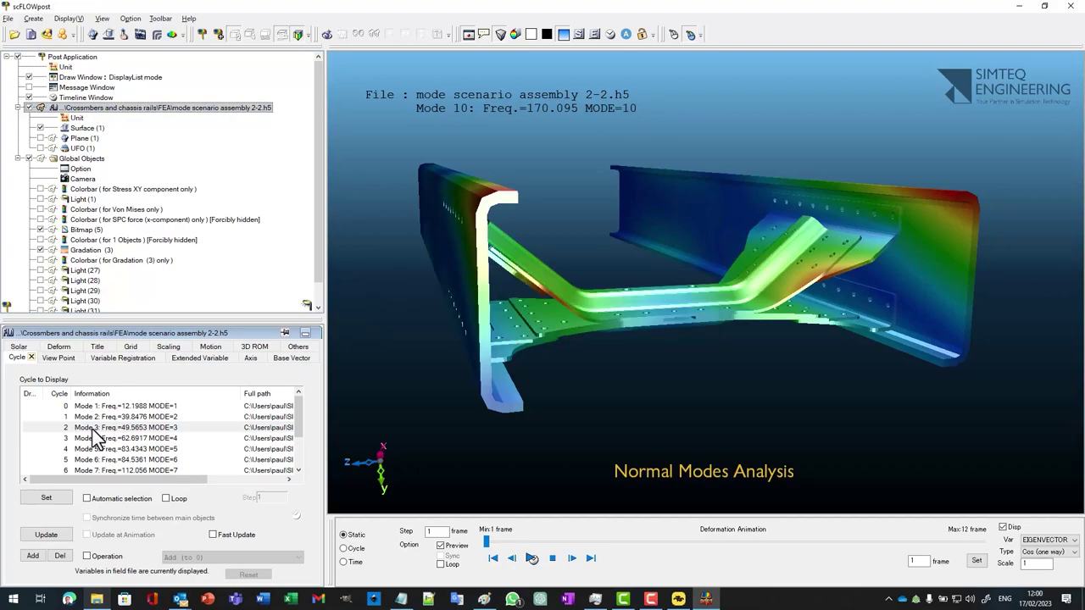
pyautogui.click(68, 348)
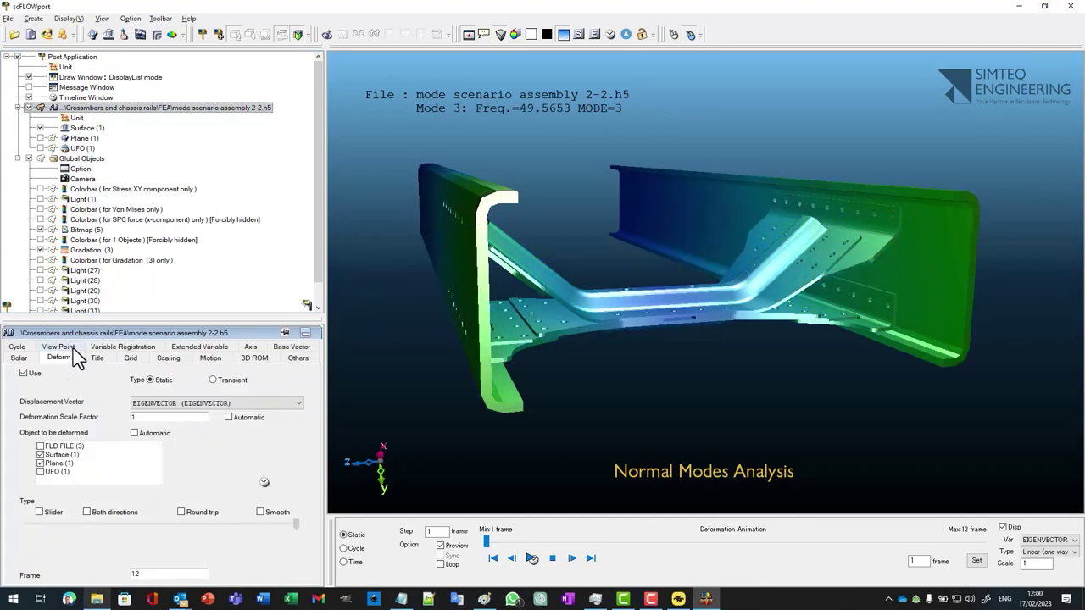
# Play the looping Mode 3 deformation animation.
pyautogui.click(264, 482)
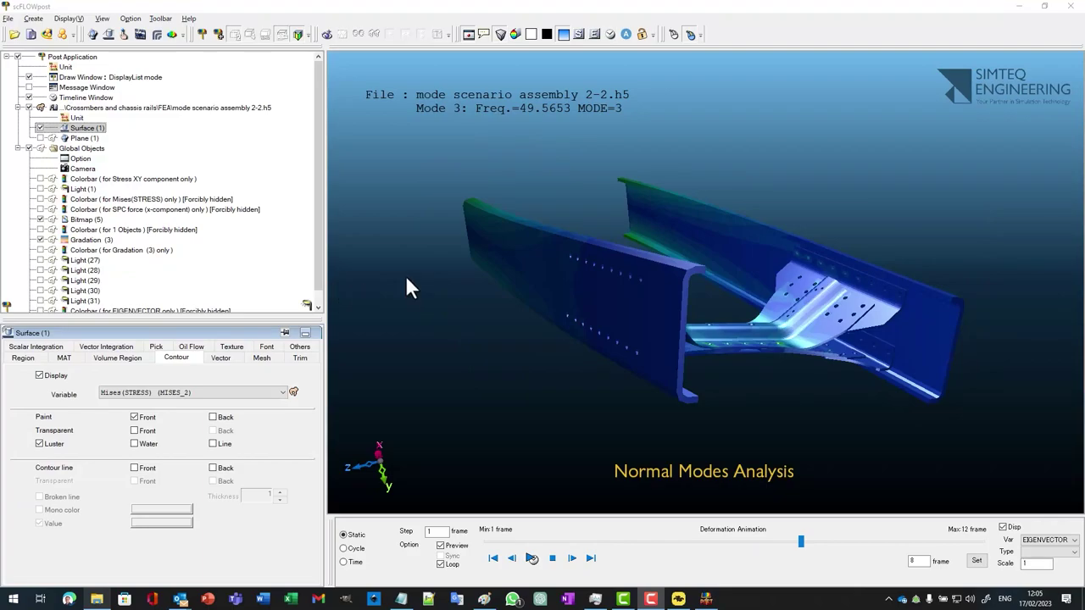
# Save the current view in CradleViewer format, overwriting ModalResults.CradleViewer in the FEA folder.
pyautogui.click(8, 17)
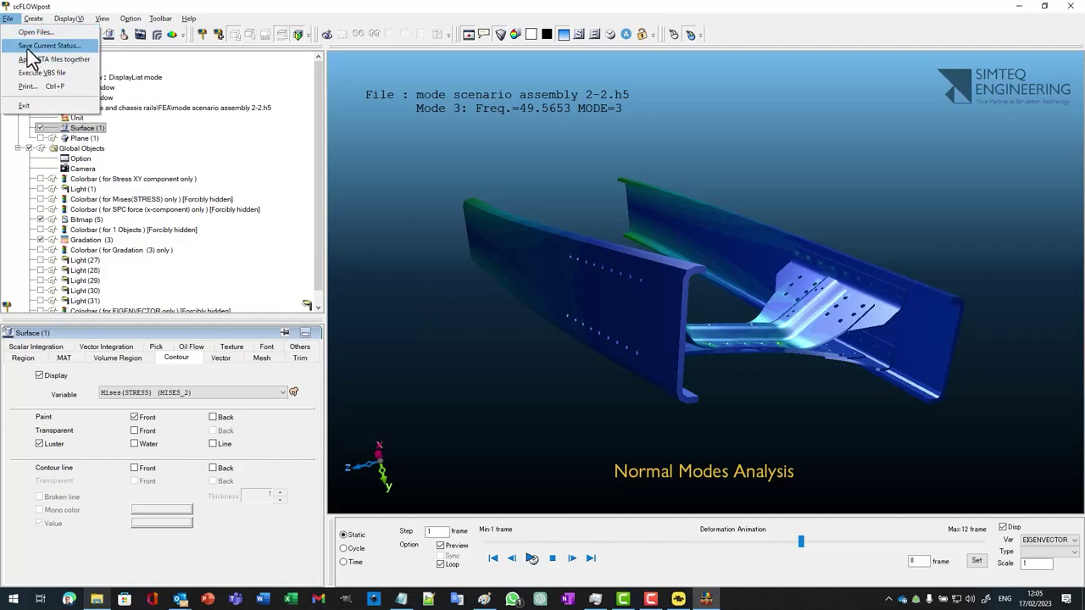
pyautogui.click(28, 51)
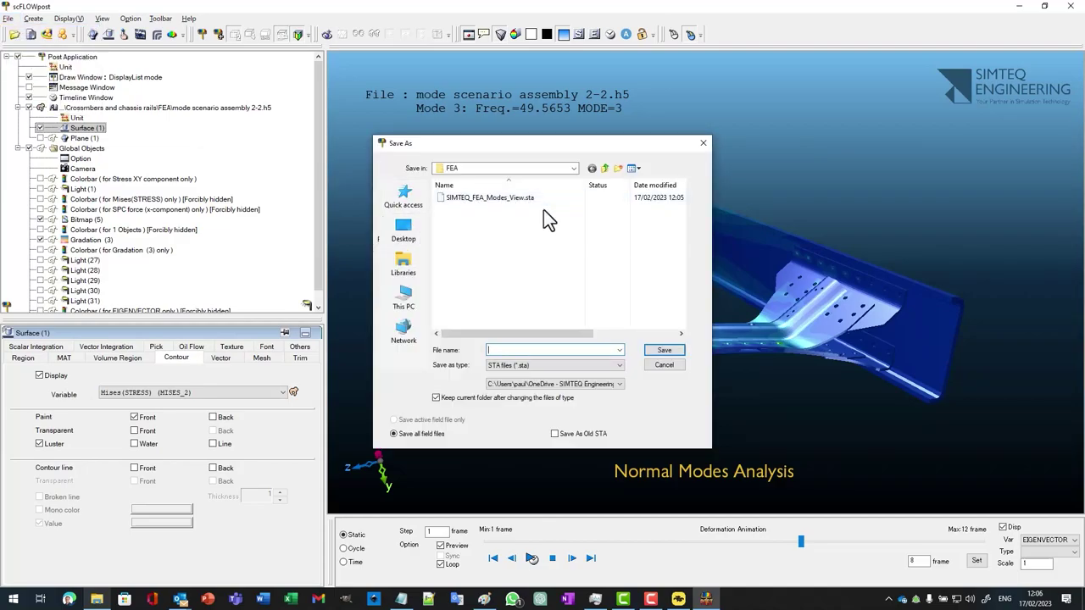
pyautogui.click(551, 366)
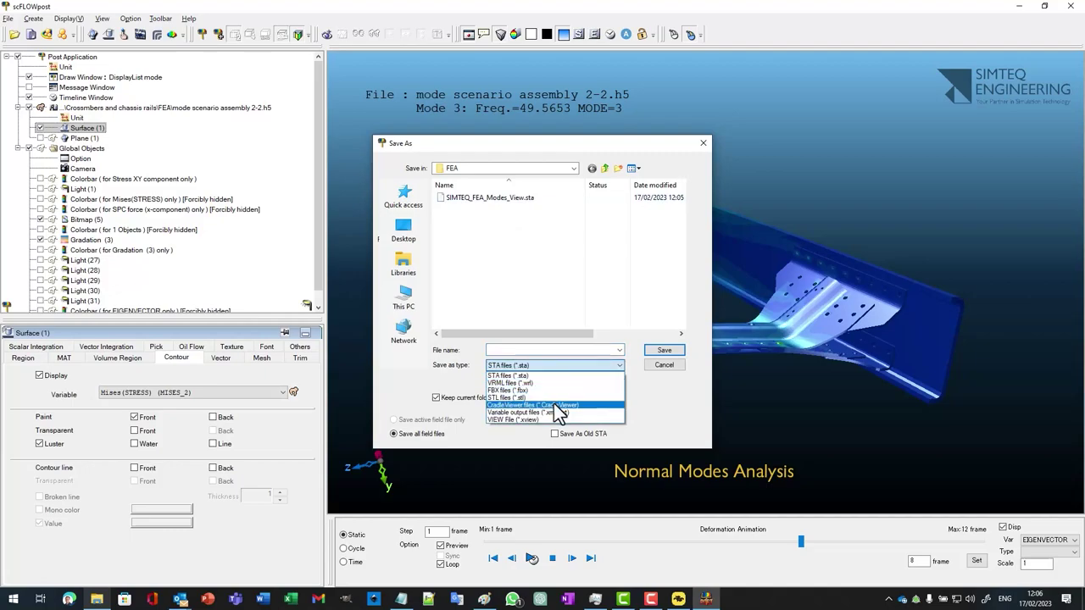
pyautogui.click(552, 396)
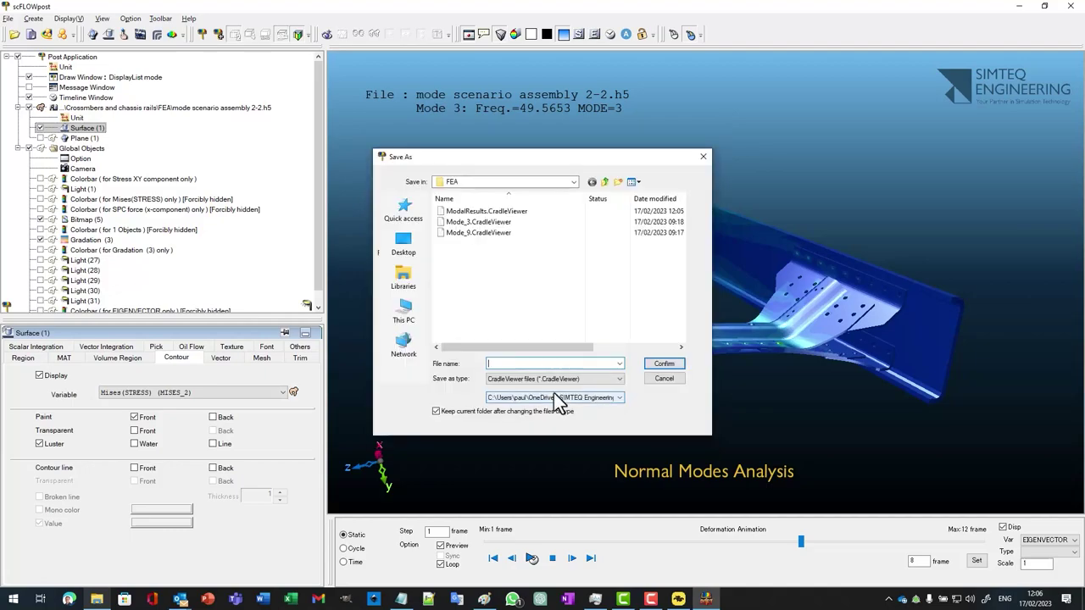
pyautogui.click(496, 211)
pyautogui.click(664, 366)
pyautogui.click(567, 304)
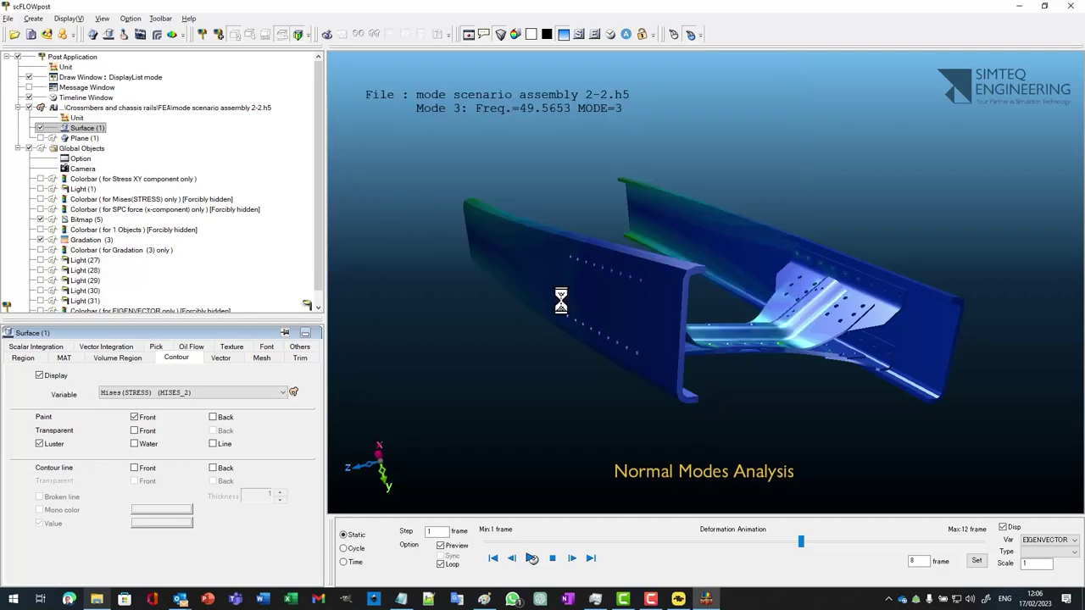
# Close scFLOWpost, launch CradleViewer centred on screen, and rotate the mani_43.fld sample model.
pyautogui.click(1068, 7)
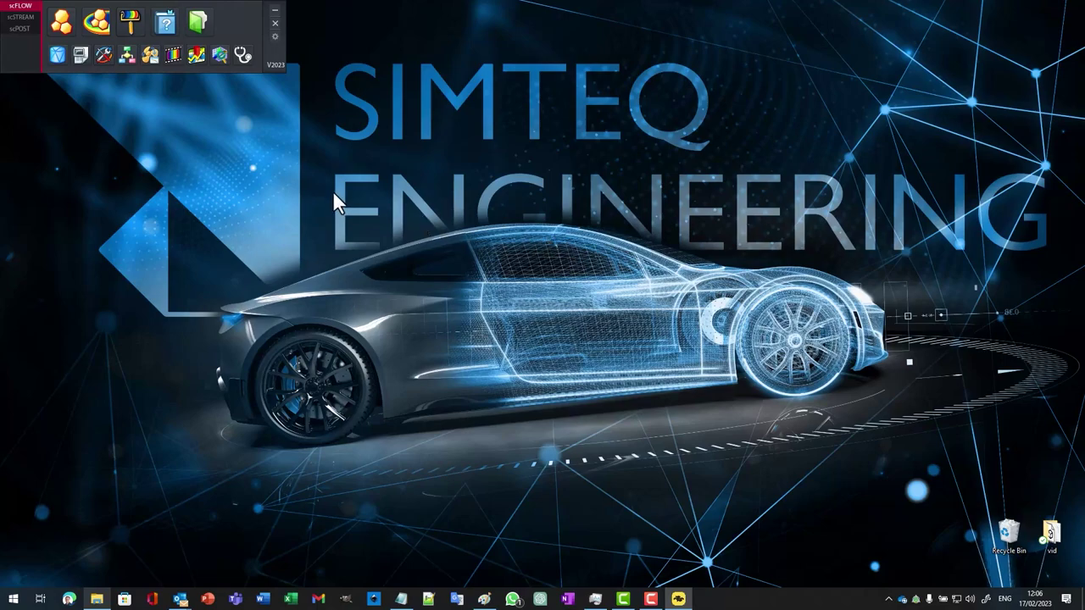
pyautogui.click(172, 54)
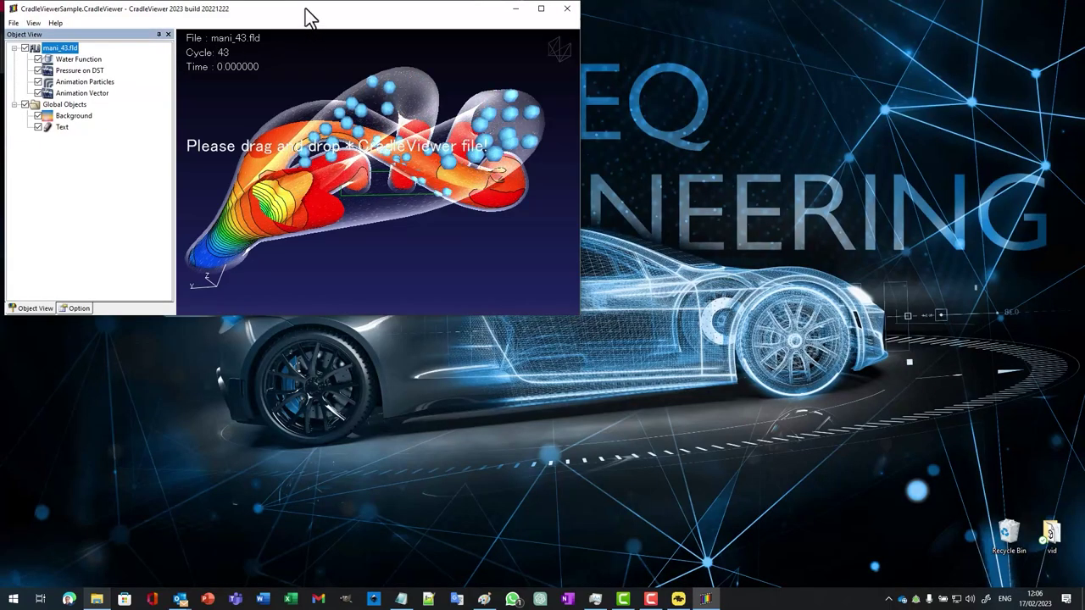
pyautogui.moveTo(306, 10); pyautogui.dragTo(577, 116)
pyautogui.moveTo(631, 288); pyautogui.dragTo(672, 321)
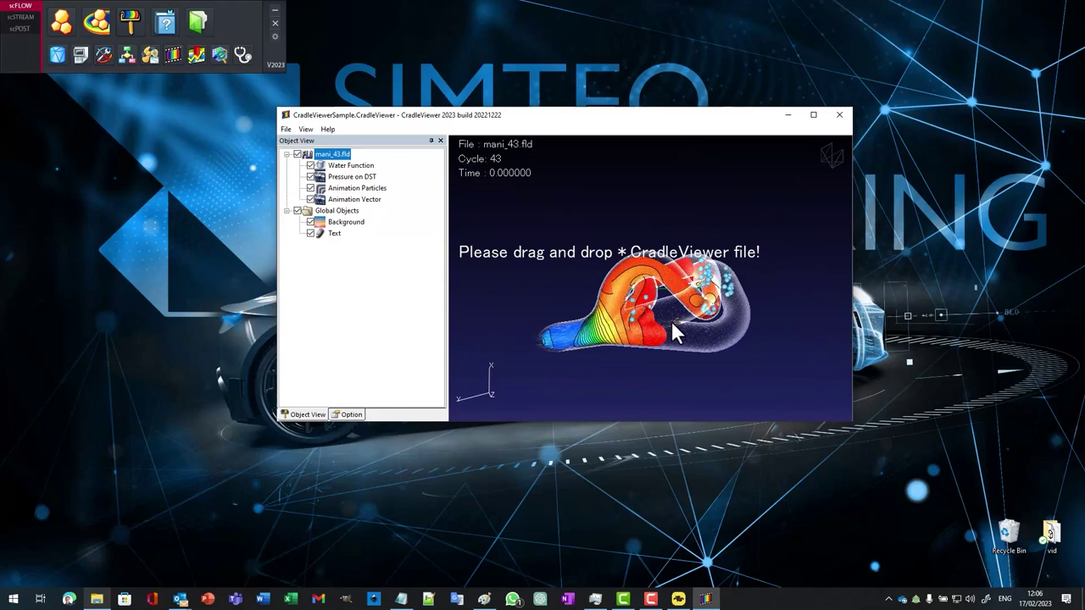
# Load ModalResults.CradleViewer from the FEA folder, maximize the viewer, and rotate the chassis end-on.
pyautogui.click(96, 599)
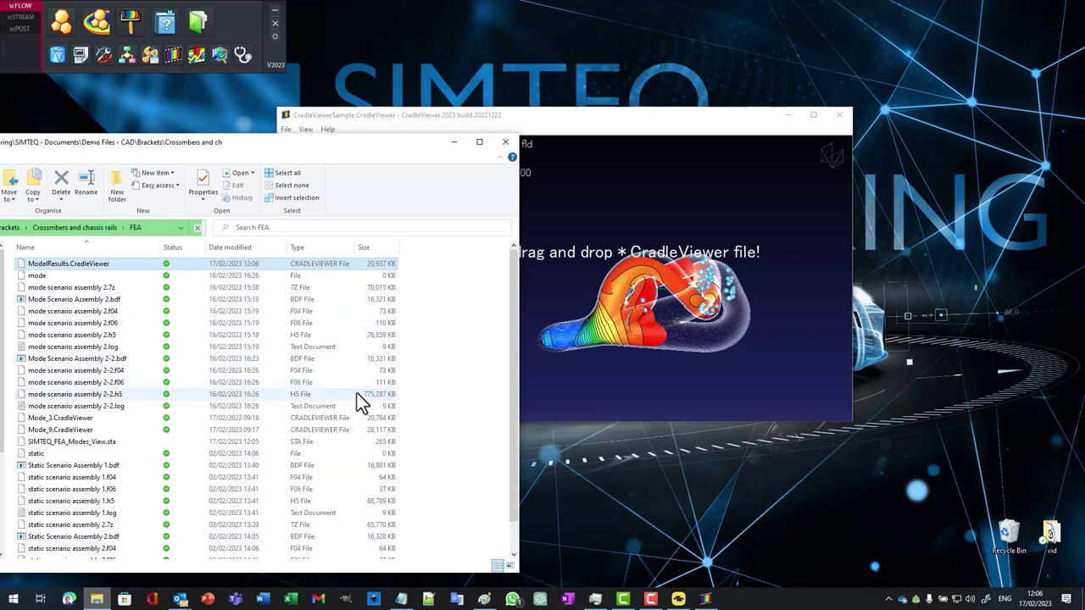
pyautogui.moveTo(77, 267); pyautogui.dragTo(598, 280)
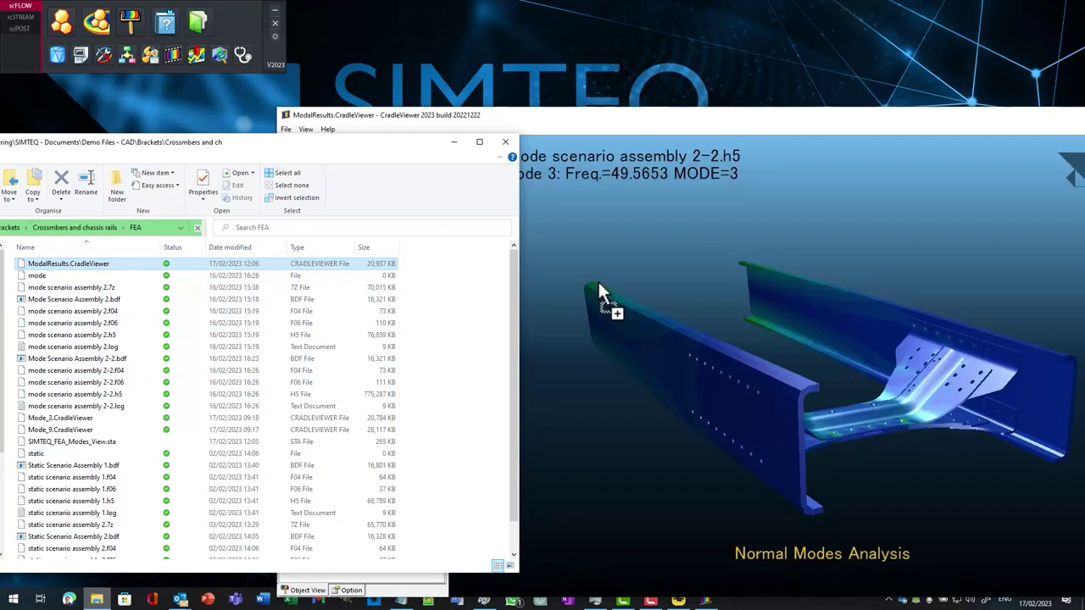
pyautogui.click(454, 142)
pyautogui.doubleClick(660, 113)
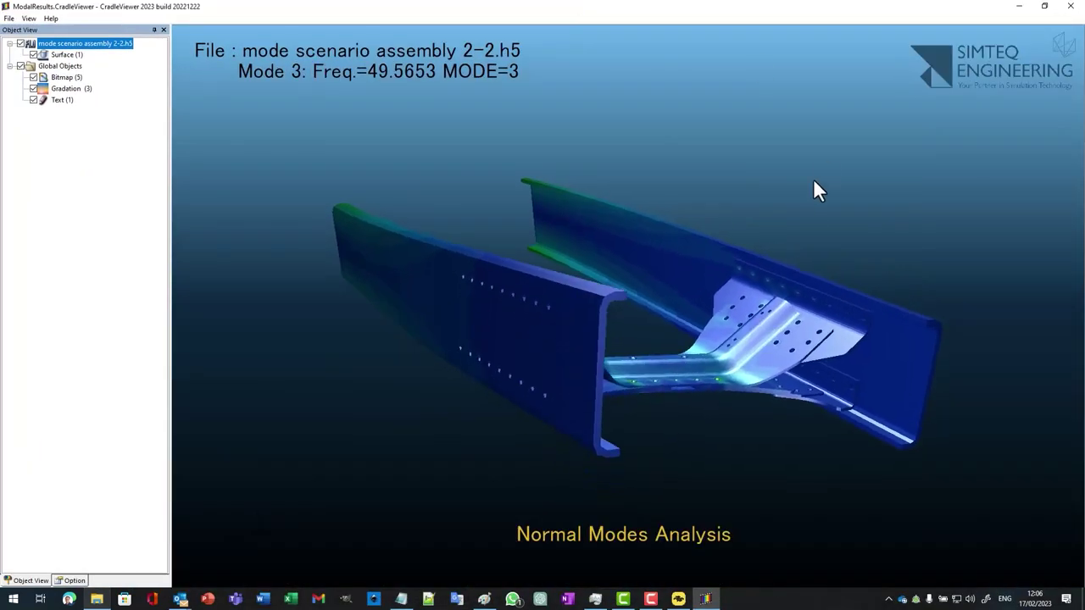
pyautogui.moveTo(642, 333); pyautogui.dragTo(620, 348)
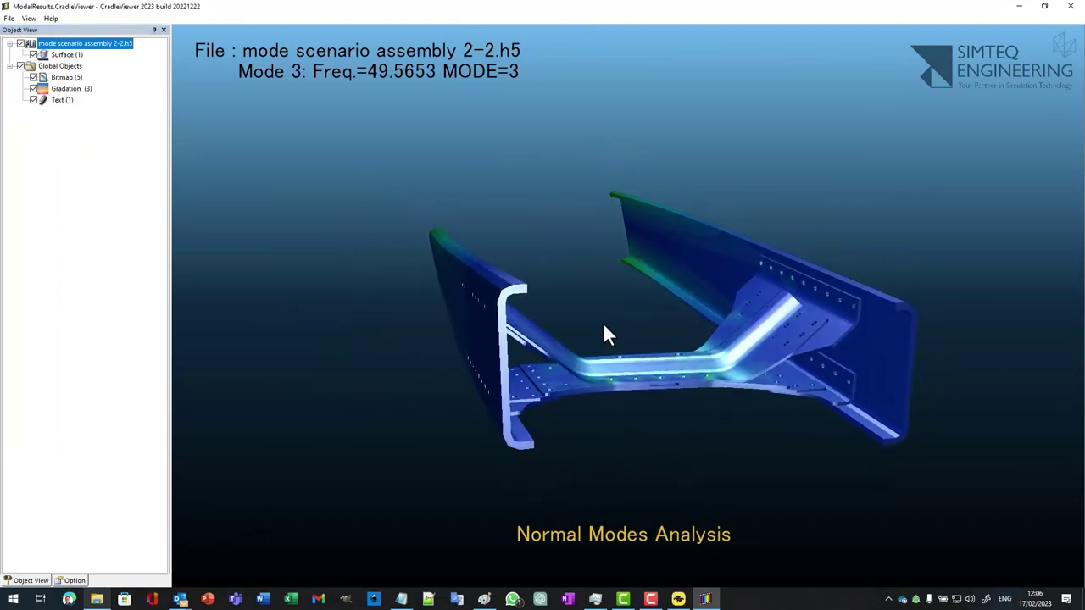